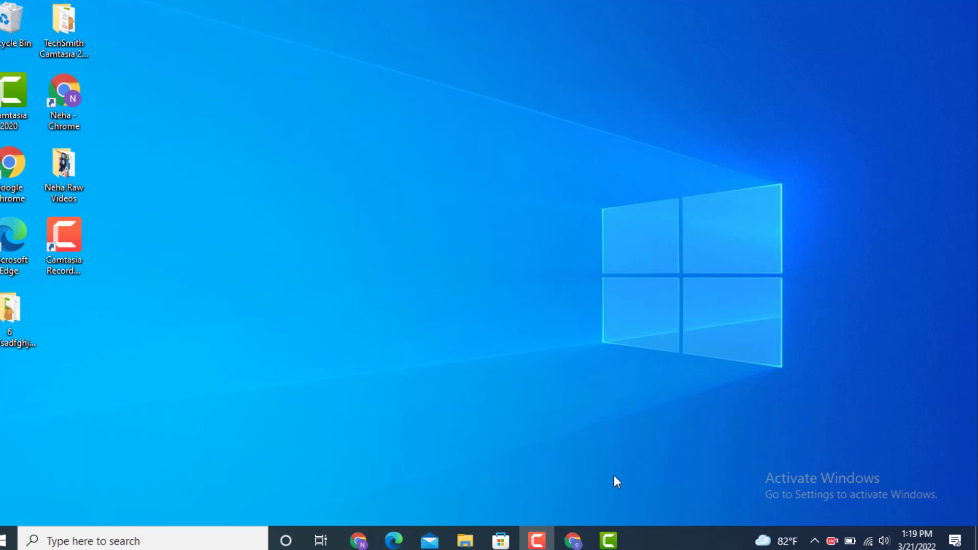
{"action": "left_click", "coordinate": [575, 541]}
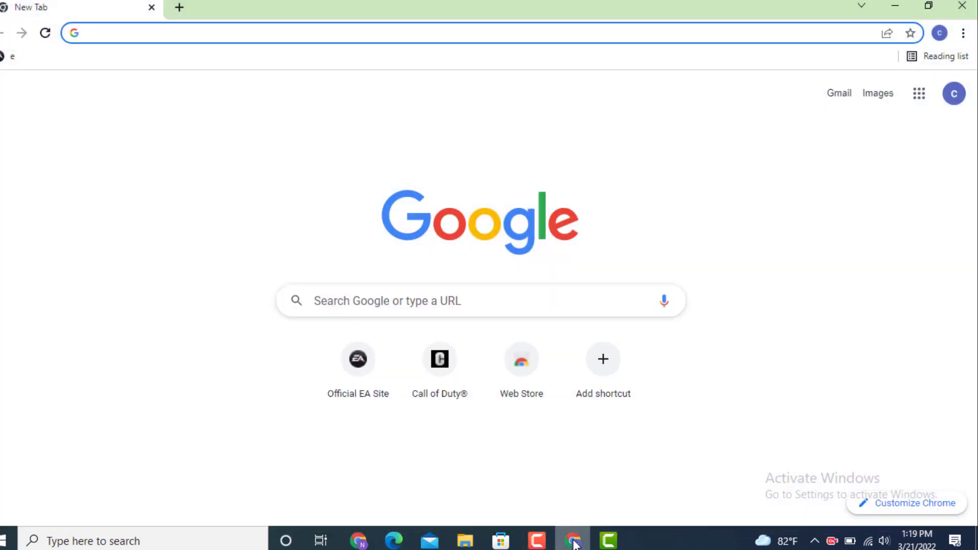
{"action": "left_click", "coordinate": [212, 28]}
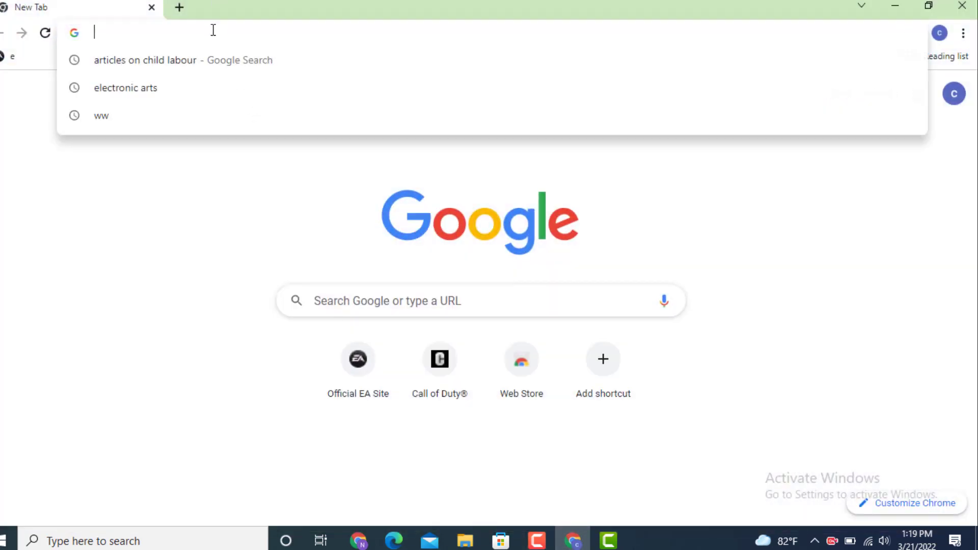
{"action": "type", "text": "www.ea.com"}
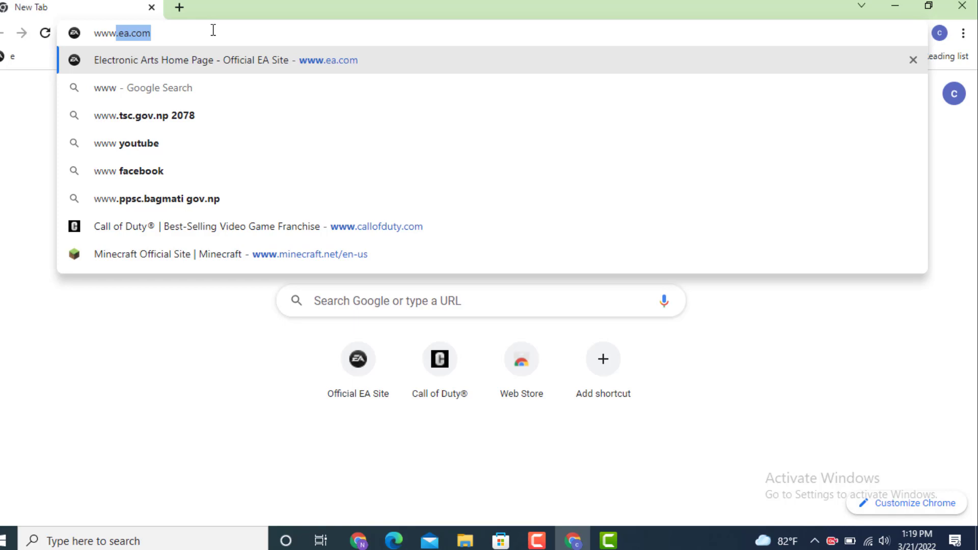
{"action": "key", "text": "Return"}
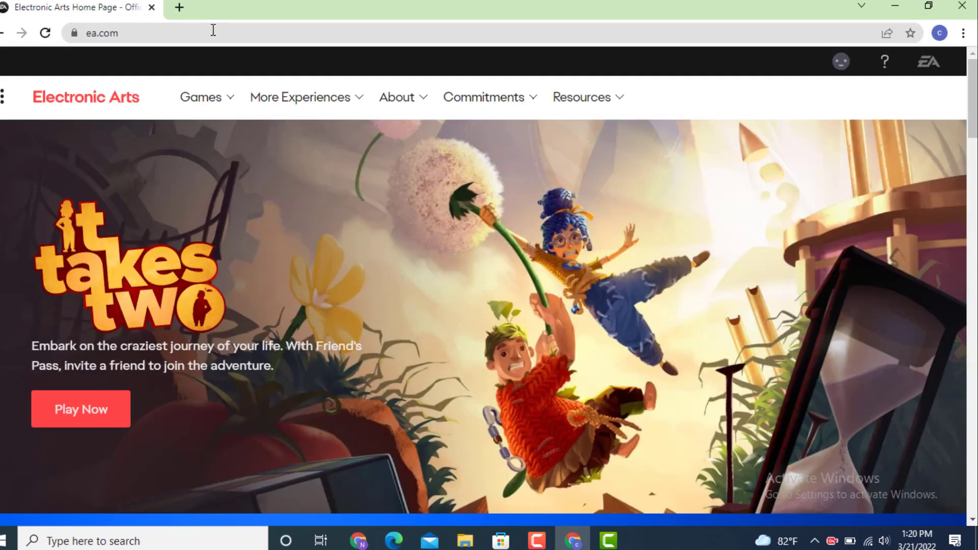
{"action": "scroll", "coordinate": [687, 432], "scroll_direction": "down", "scroll_amount": 20}
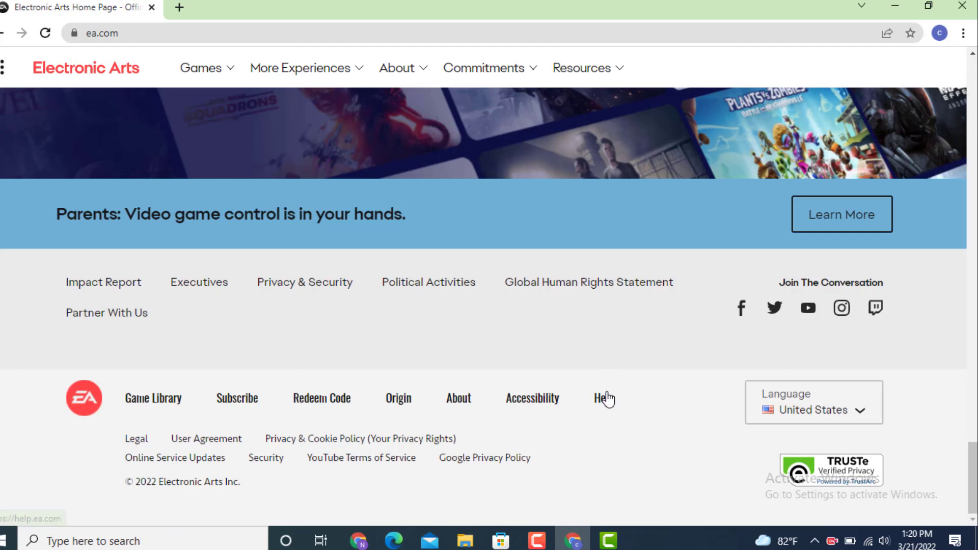
- Search EA Help for 'delete my EA account' and read 'How can I close my EA Account?'
{"action": "left_click", "coordinate": [604, 399]}
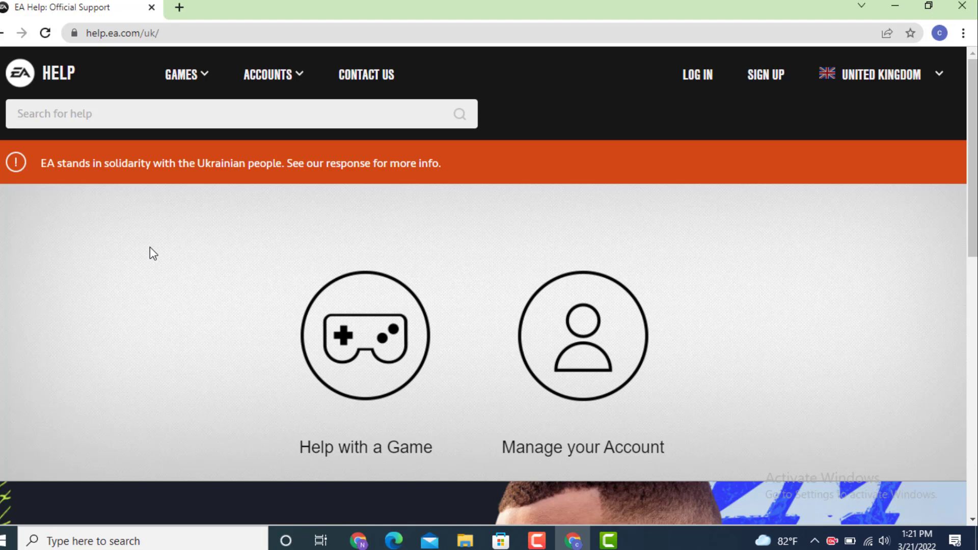
{"action": "left_click", "coordinate": [175, 119]}
{"action": "type", "text": "delete my EA account"}
{"action": "key", "text": "Return"}
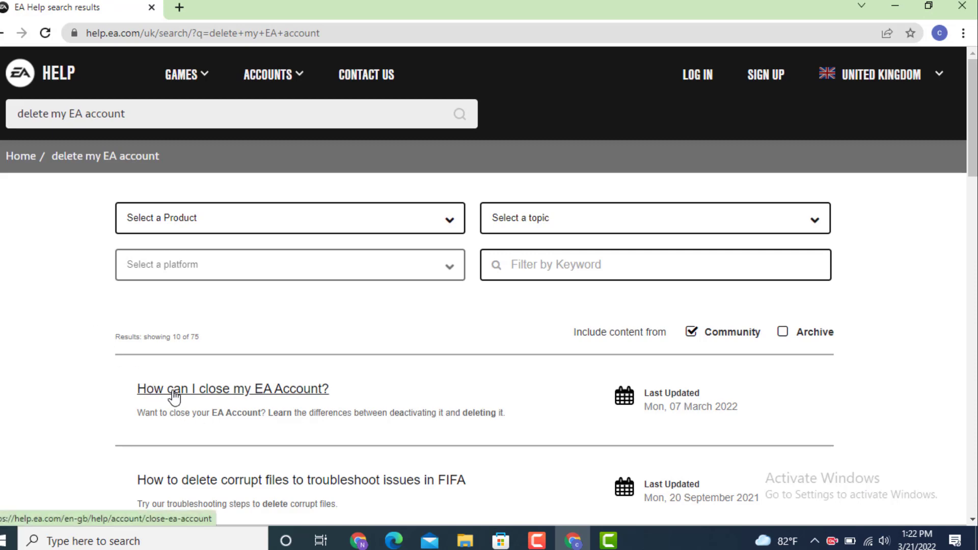
{"action": "left_click", "coordinate": [230, 395]}
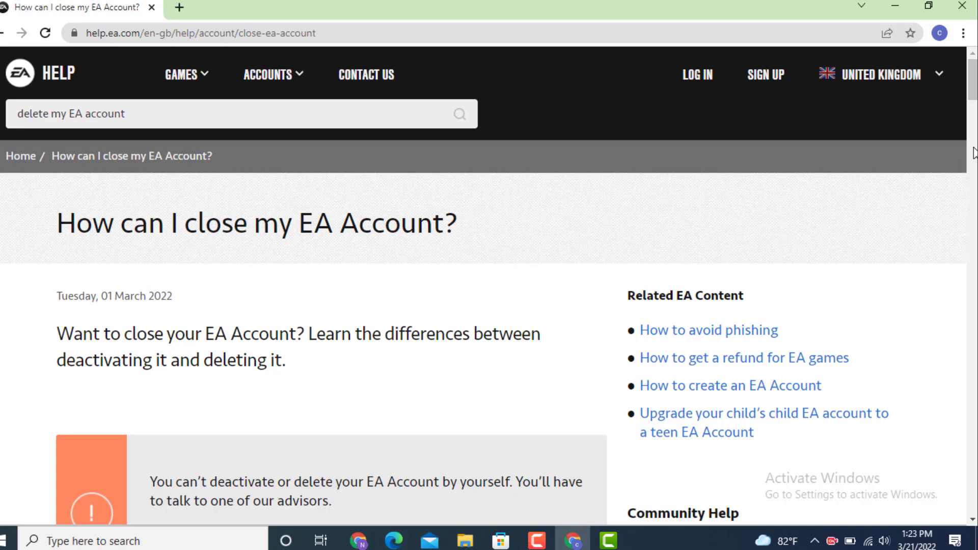
{"action": "left_click_drag", "start_coordinate": [972, 93], "coordinate": [953, 158]}
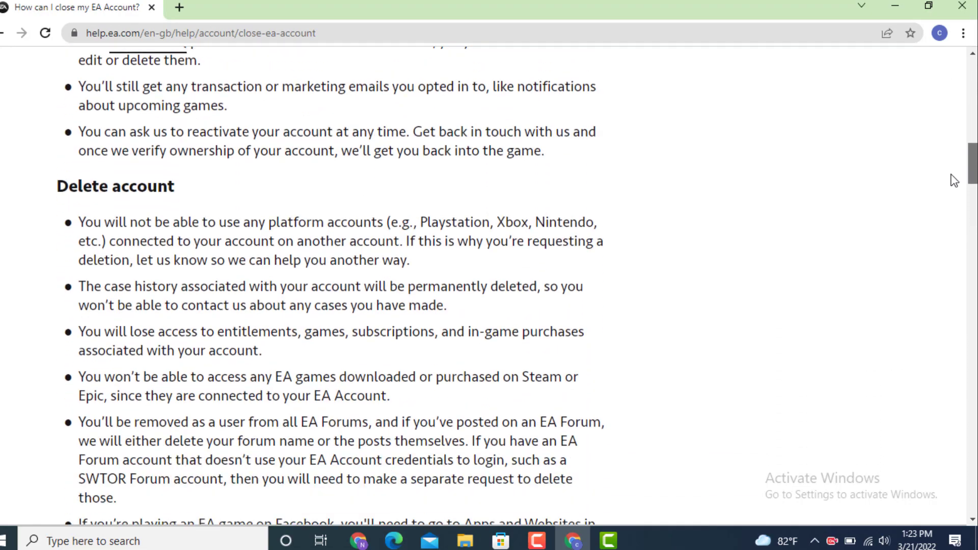
{"action": "left_click_drag", "start_coordinate": [954, 158], "coordinate": [955, 489]}
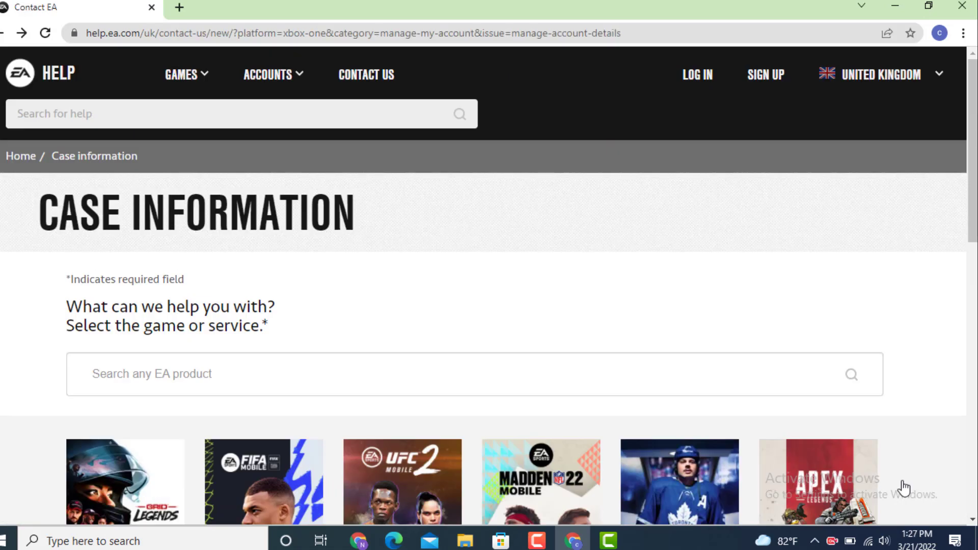
- Choose Origin as product, PC as platform and Manage my account as topic
{"action": "left_click", "coordinate": [288, 380]}
{"action": "type", "text": "Origin"}
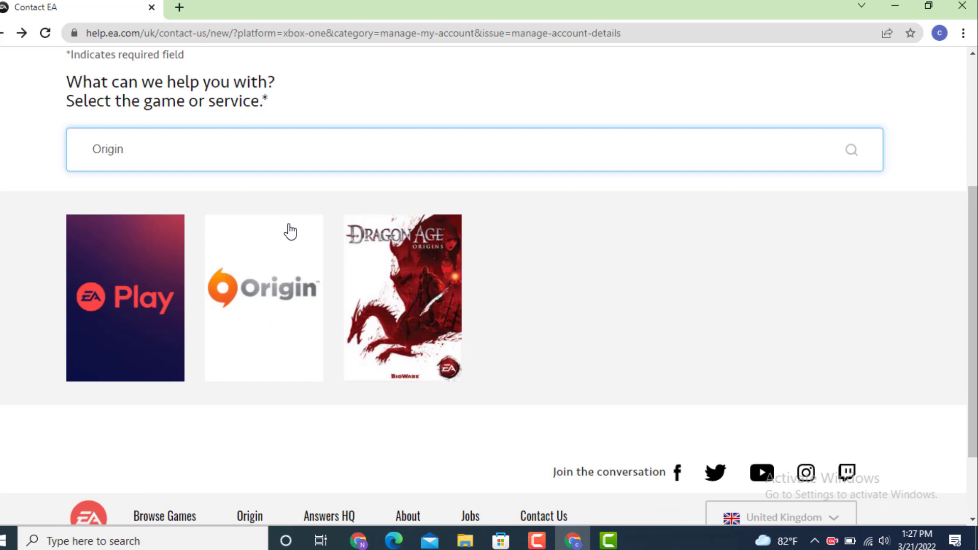
{"action": "left_click", "coordinate": [270, 287]}
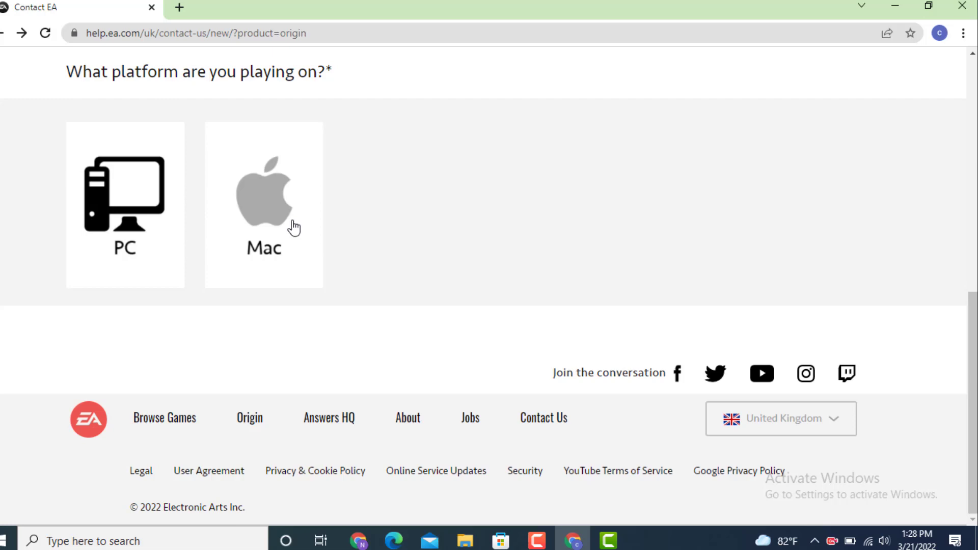
{"action": "left_click", "coordinate": [132, 208]}
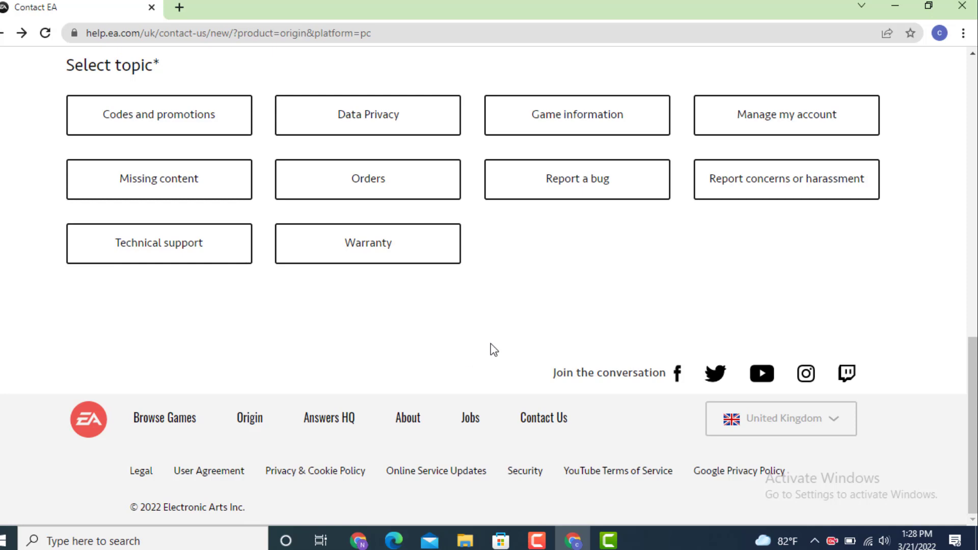
{"action": "left_click", "coordinate": [798, 123]}
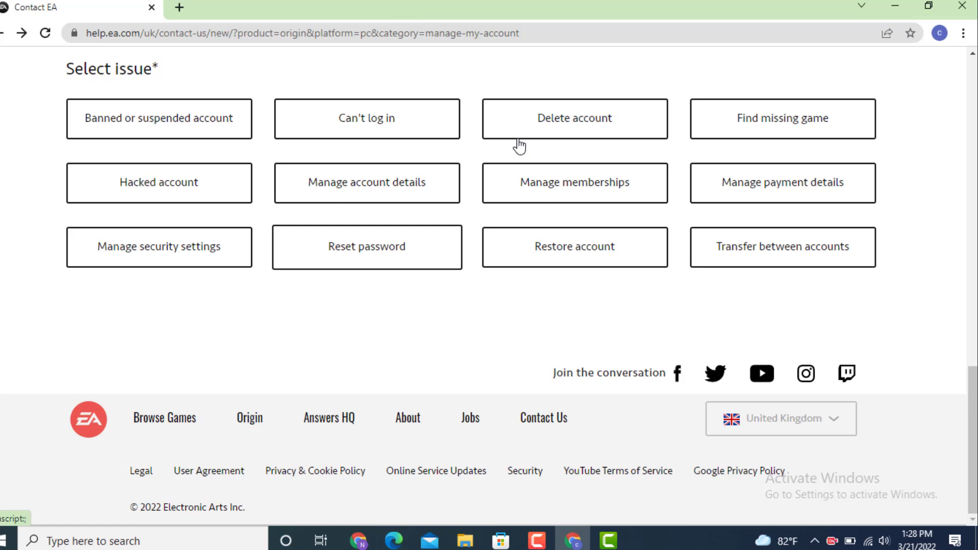
- Choose Delete account as the issue and continue to the contact options
{"action": "left_click", "coordinate": [573, 132]}
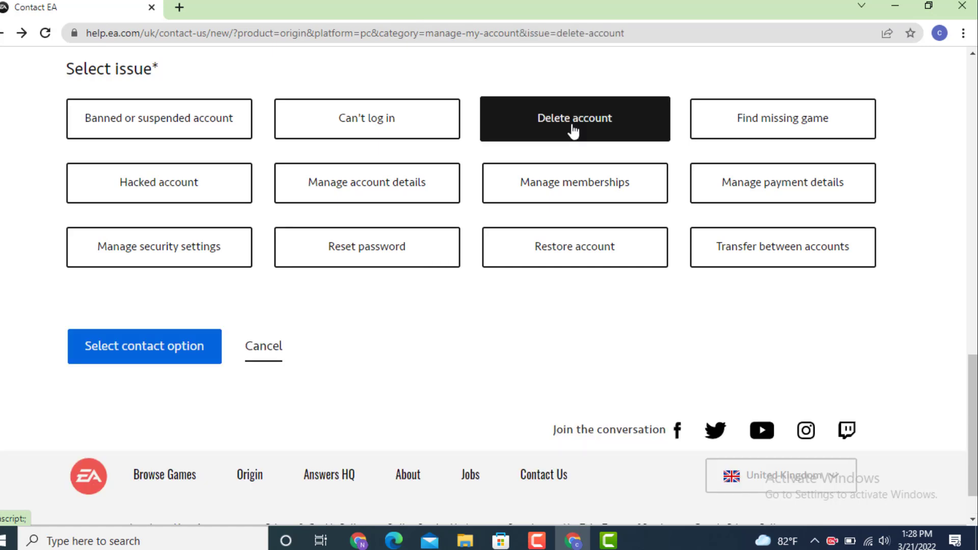
{"action": "left_click", "coordinate": [161, 352]}
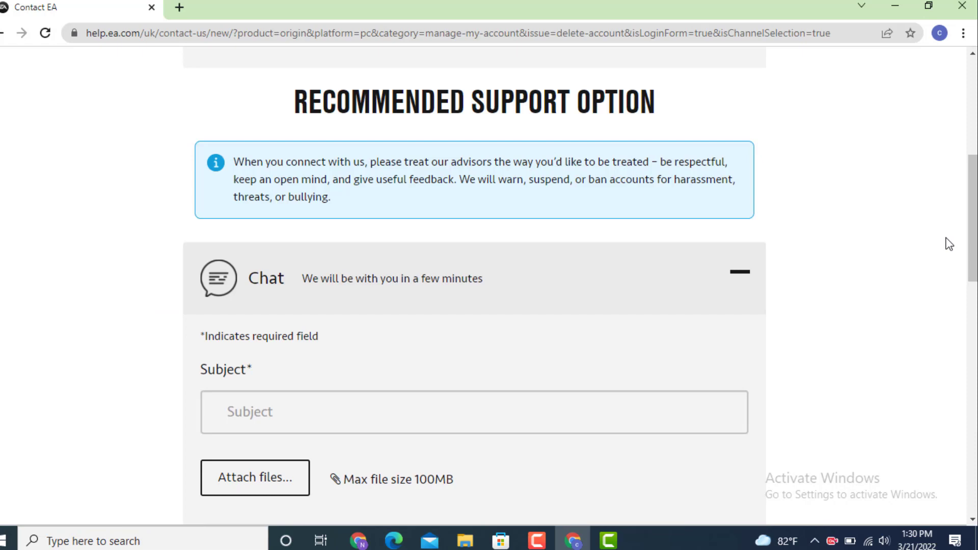
- Enter 'delete account' as the chat subject and request a live chat
{"action": "left_click", "coordinate": [456, 416]}
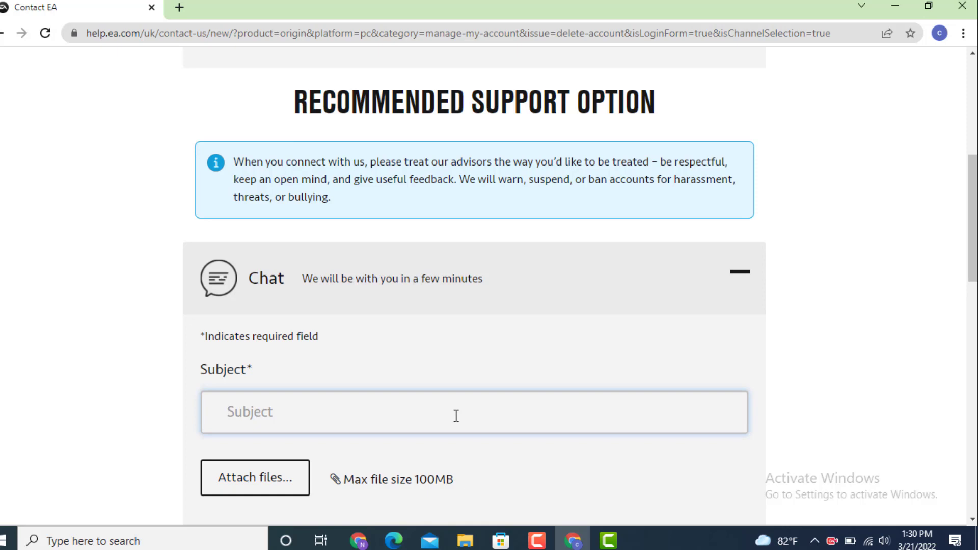
{"action": "type", "text": "delete account"}
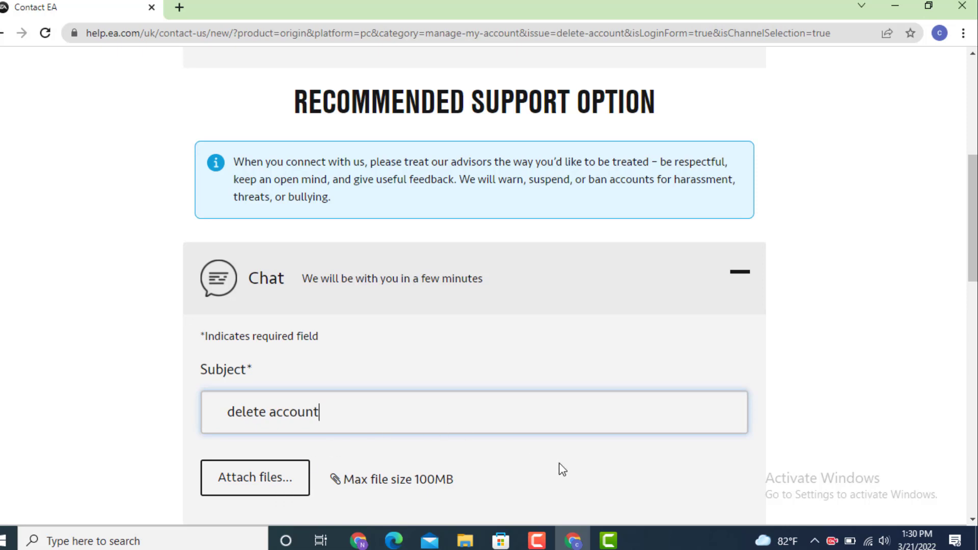
{"action": "scroll", "coordinate": [940, 287], "scroll_direction": "down", "scroll_amount": 3}
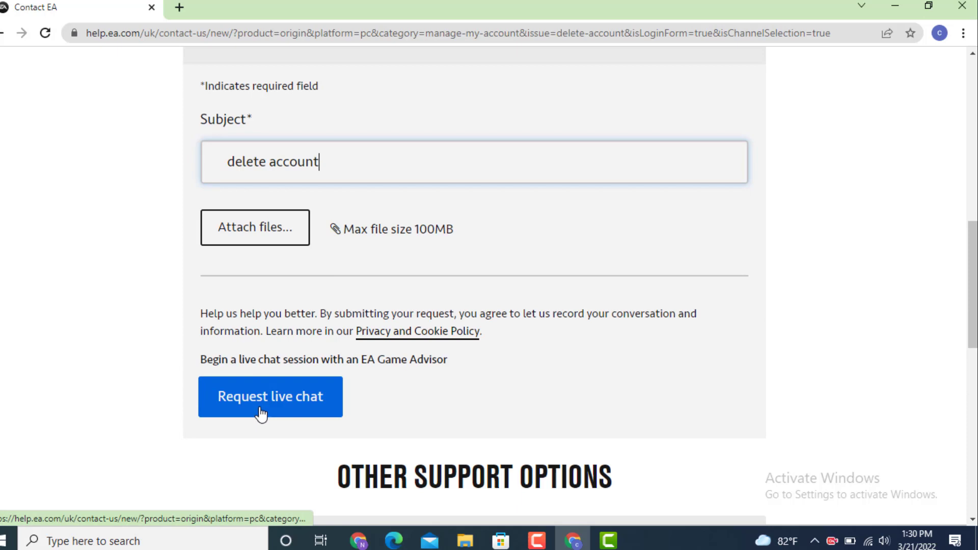
{"action": "left_click", "coordinate": [307, 405]}
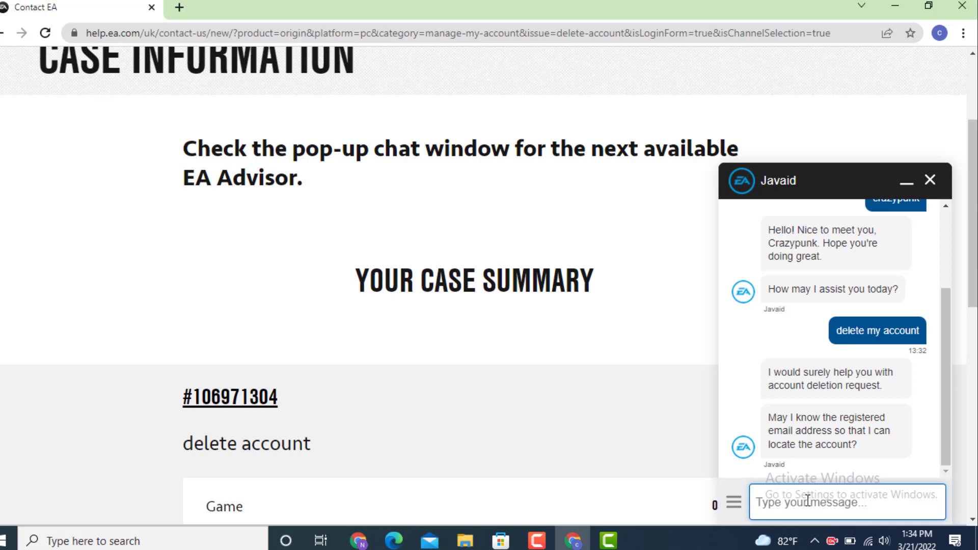
- Paste the registered email address into the chat and send it to the advisor
{"action": "key", "text": "ctrl+v"}
{"action": "key", "text": "Return"}
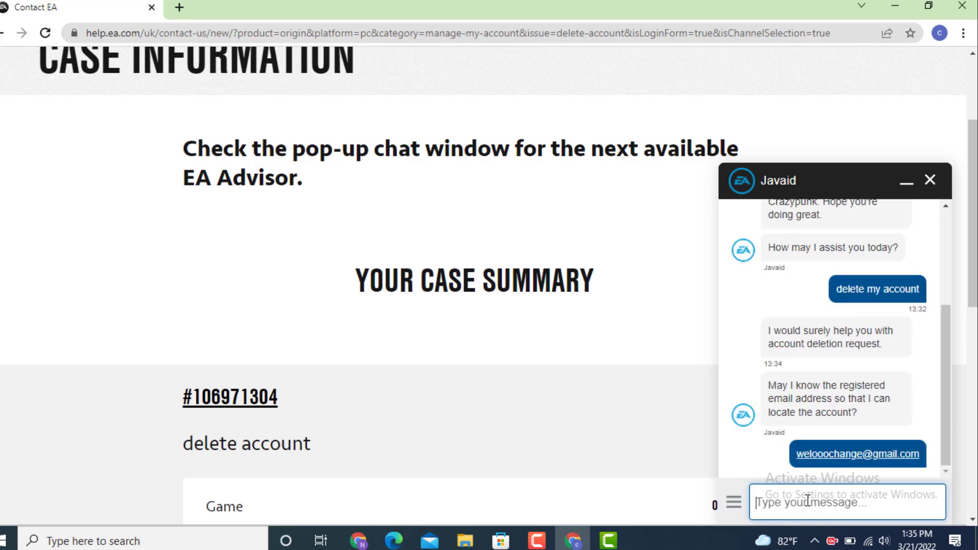